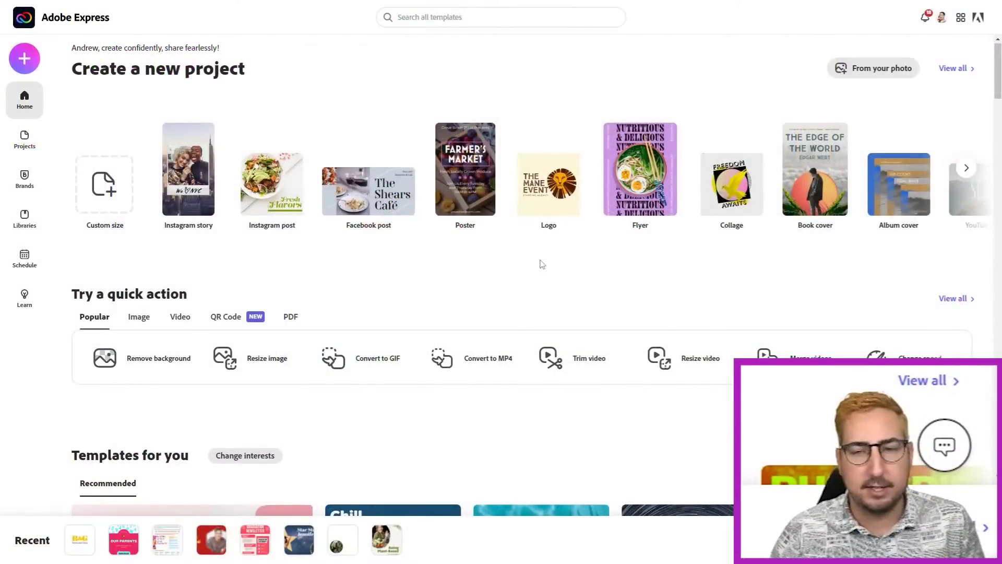
pyautogui.scroll(-1, 541, 264)
pyautogui.scroll(1, 540, 265)
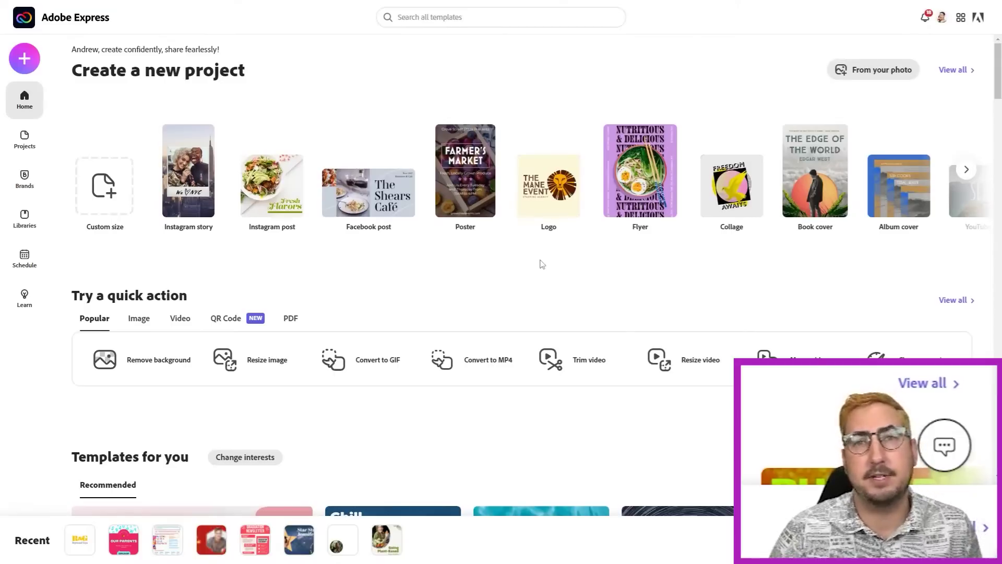
pyautogui.scroll(-2, 540, 264)
pyautogui.scroll(-2, 540, 264)
pyautogui.scroll(-1, 540, 264)
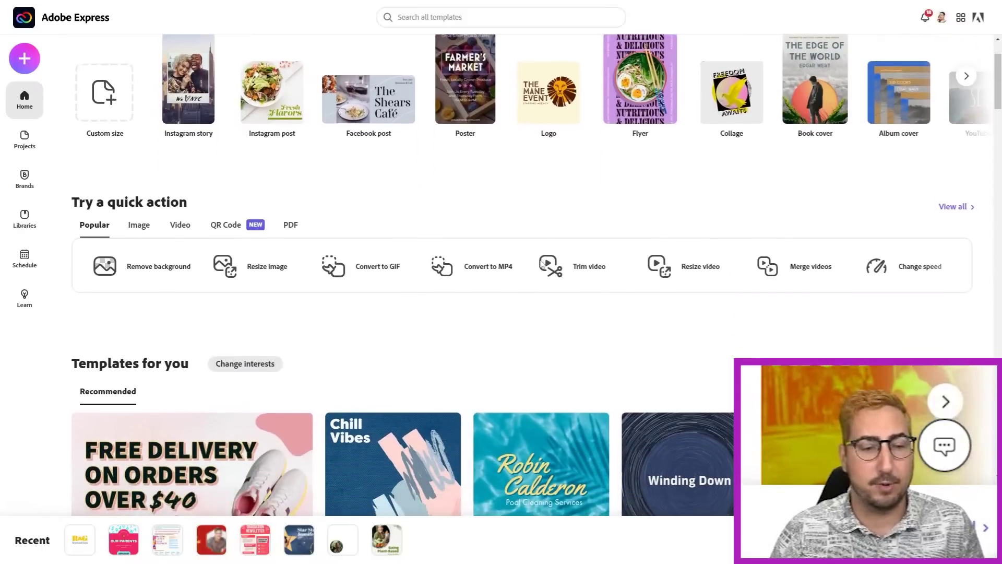
pyautogui.scroll(-1, 541, 264)
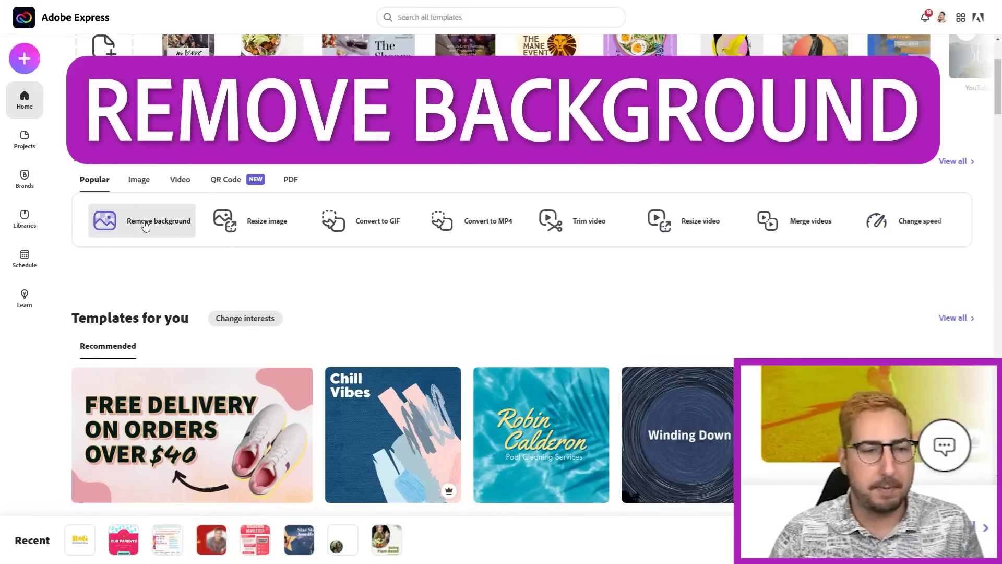
# Remove the background from the AdobeStock_271408068.jpeg portrait and close the result.
pyautogui.click(145, 225)
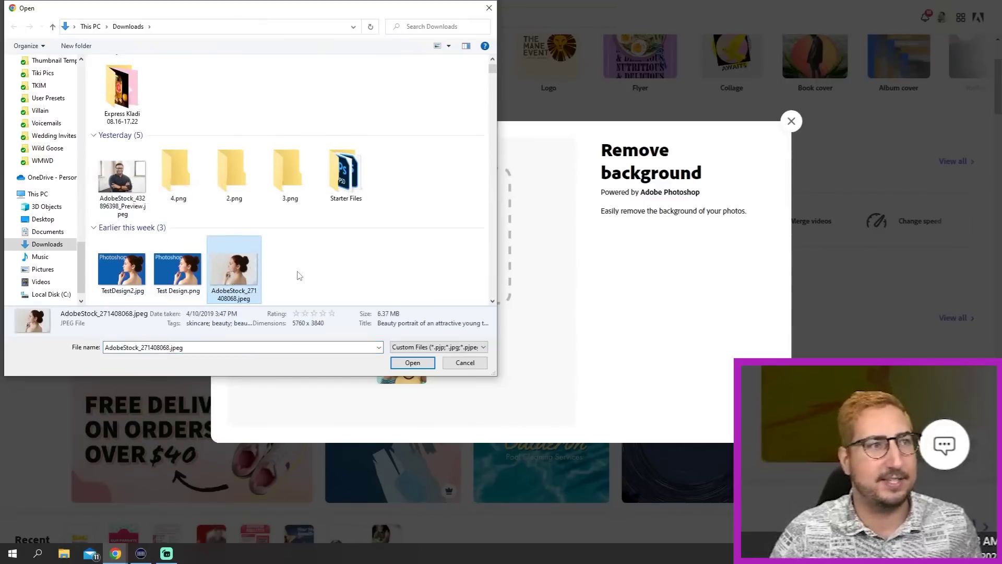
pyautogui.press('Return')
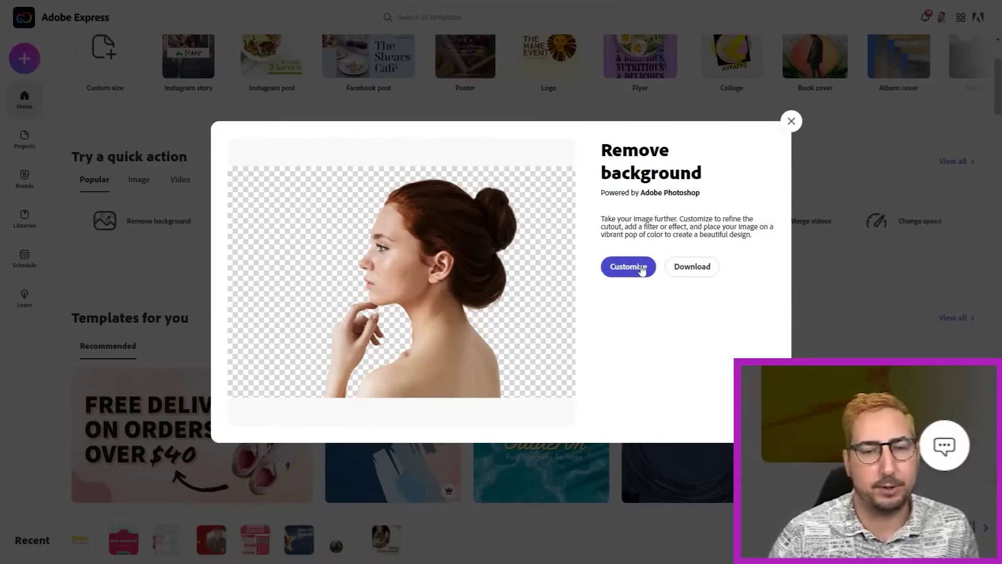
pyautogui.click(792, 122)
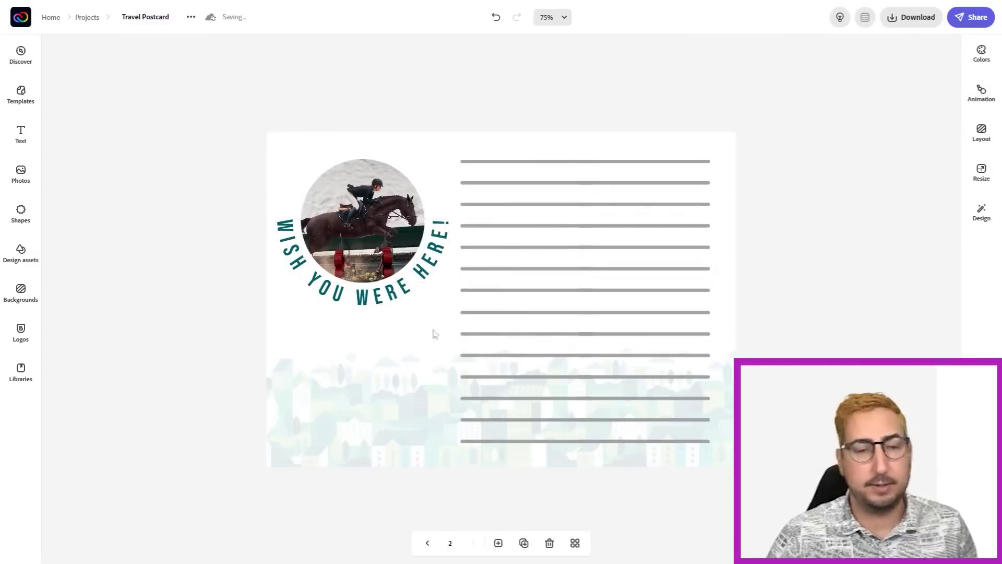
# Download all pages of the Travel Postcard as a PDF file.
pyautogui.click(427, 542)
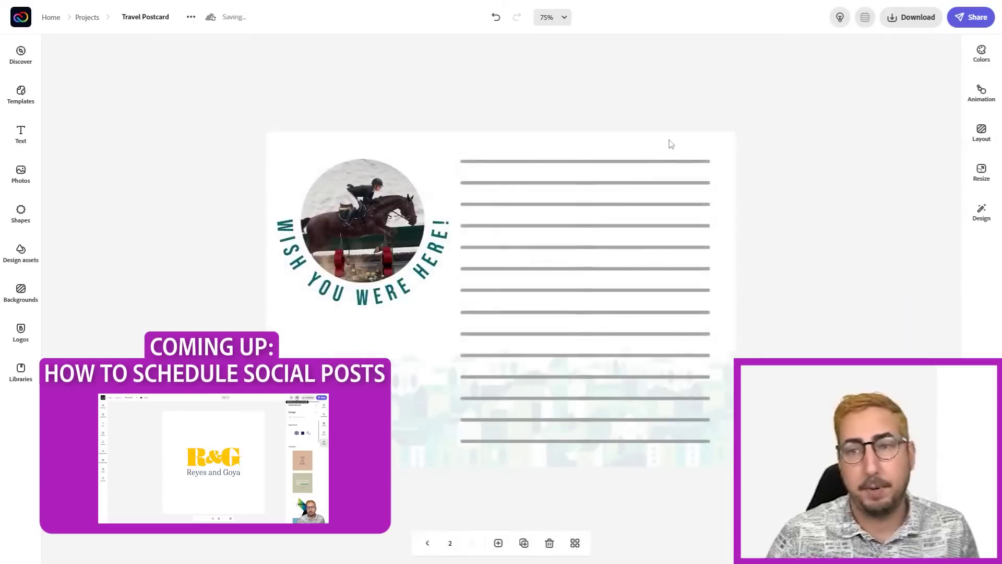
pyautogui.click(912, 18)
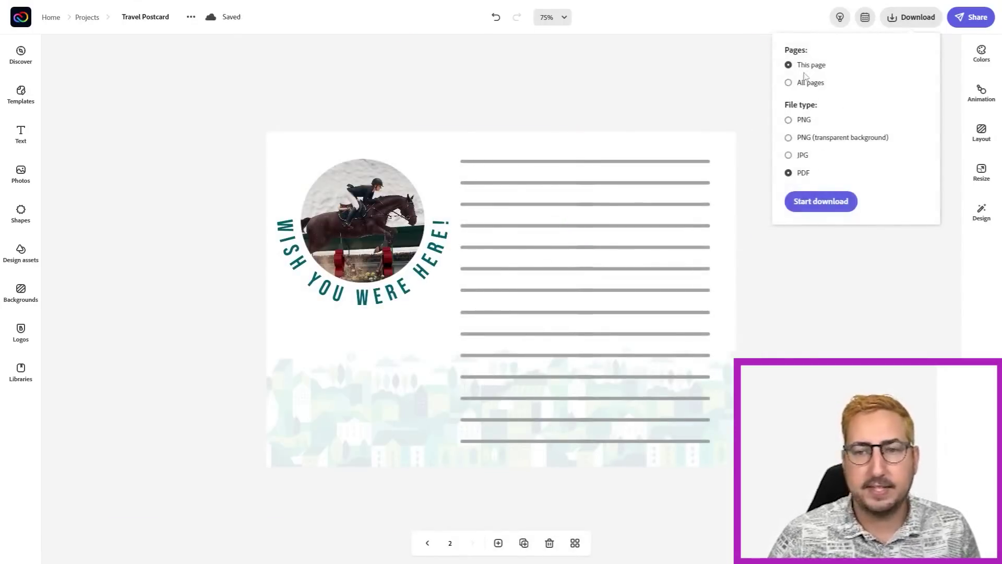
pyautogui.click(788, 82)
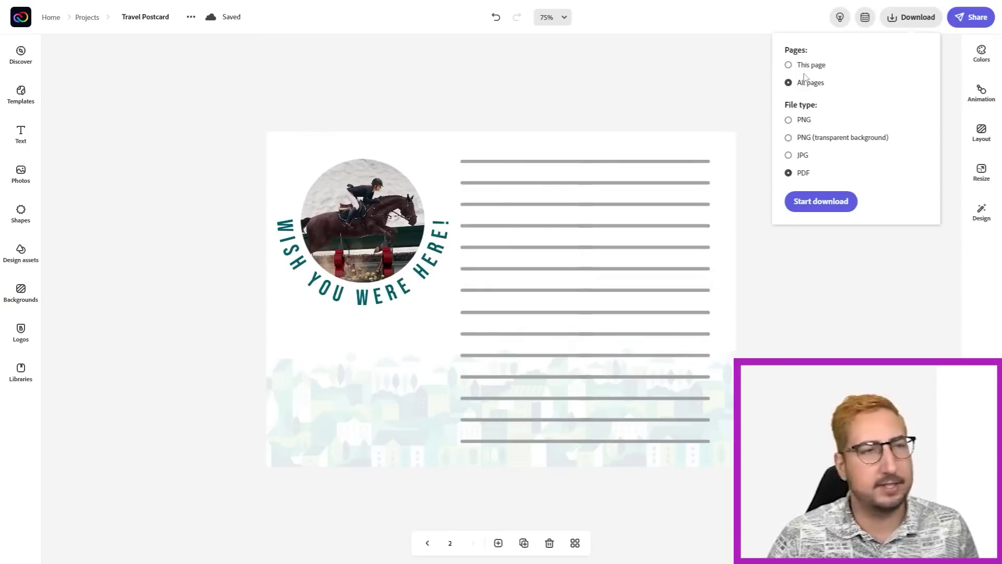
pyautogui.click(820, 201)
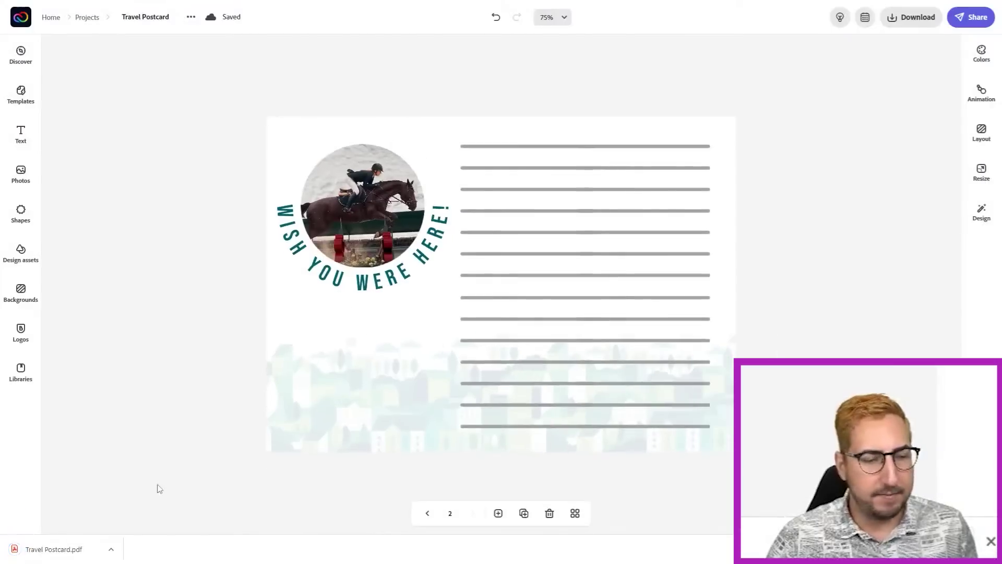
# Open Travel Postcard.pdf and print it on both sides.
pyautogui.click(70, 551)
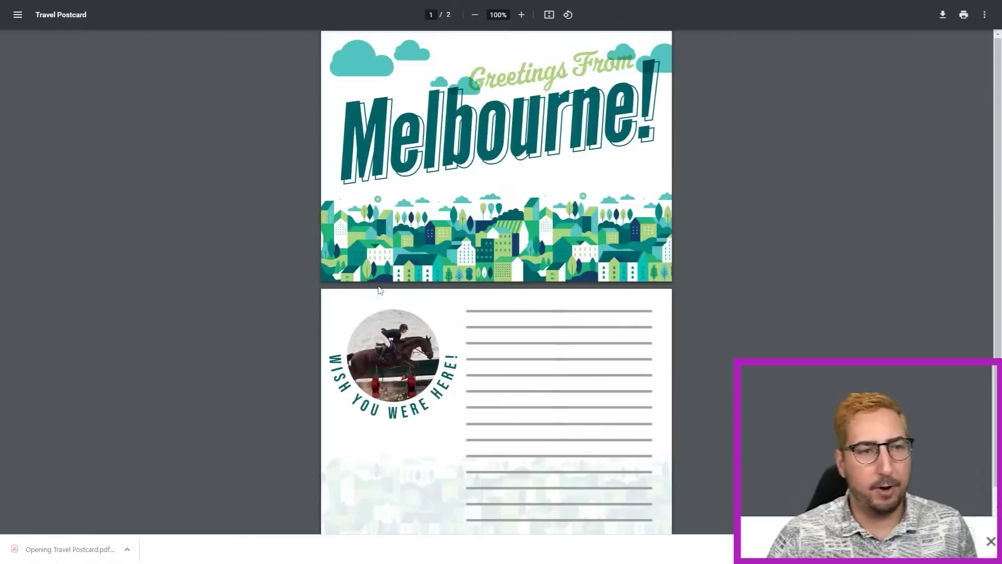
pyautogui.hotkey('ctrl', 'p')
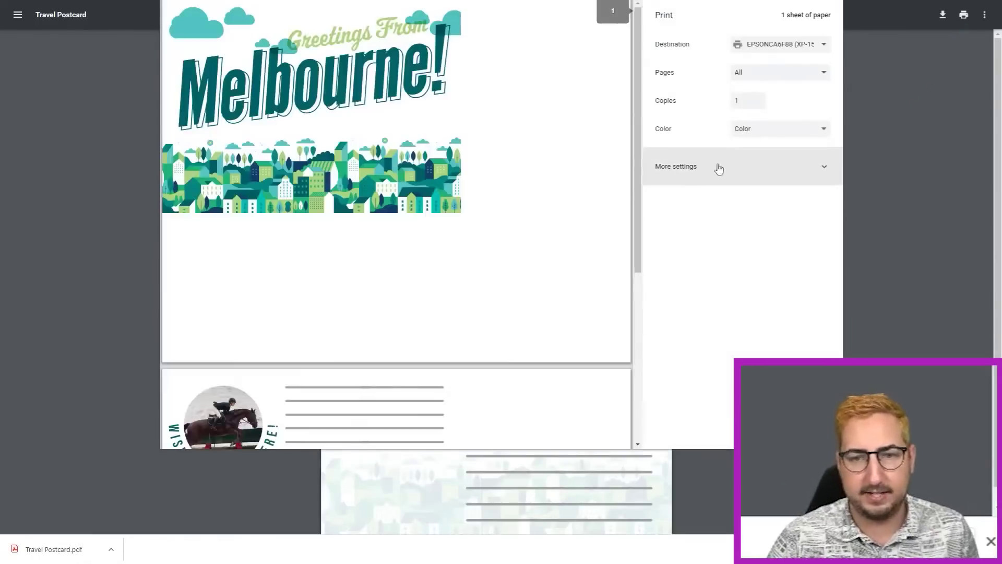
pyautogui.click(716, 167)
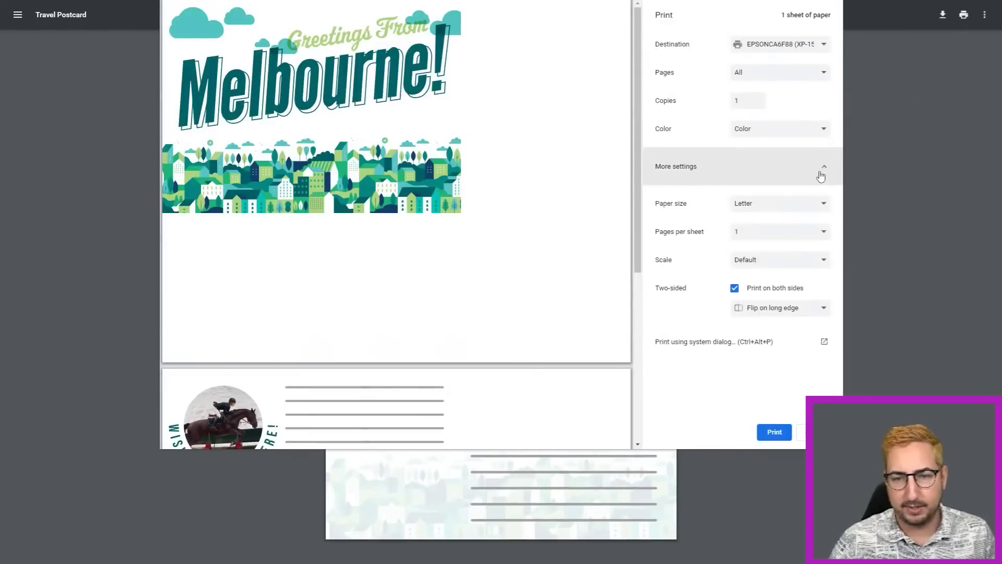
pyautogui.click(775, 433)
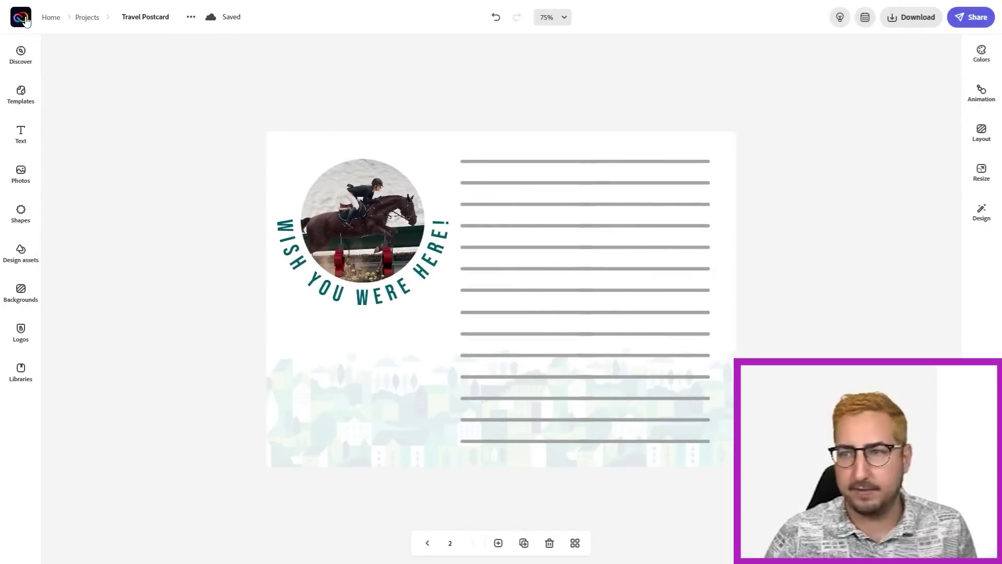
# Set the new post's publish date to 12 Aug 2022, keeping the time unchanged.
pyautogui.click(24, 17)
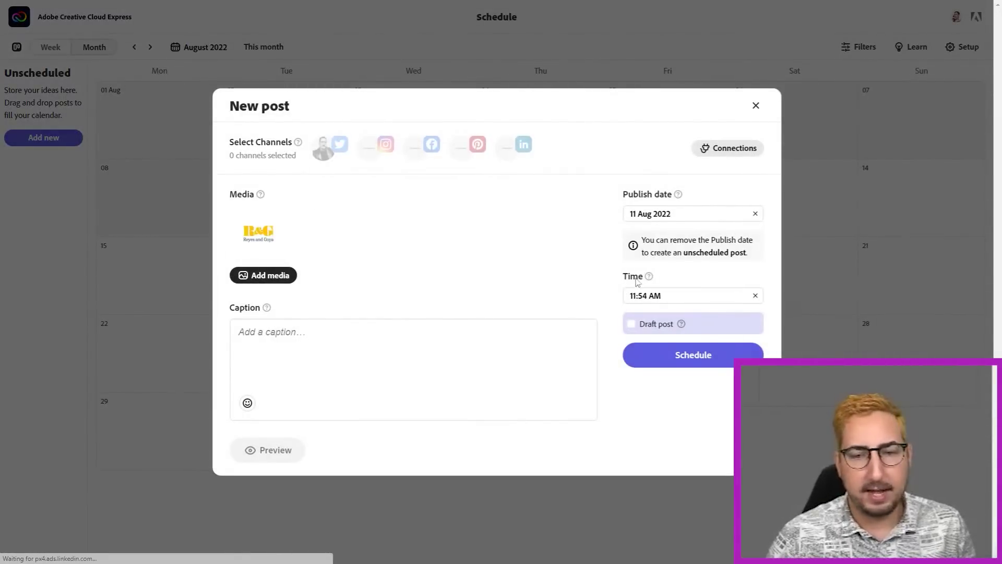
pyautogui.click(675, 214)
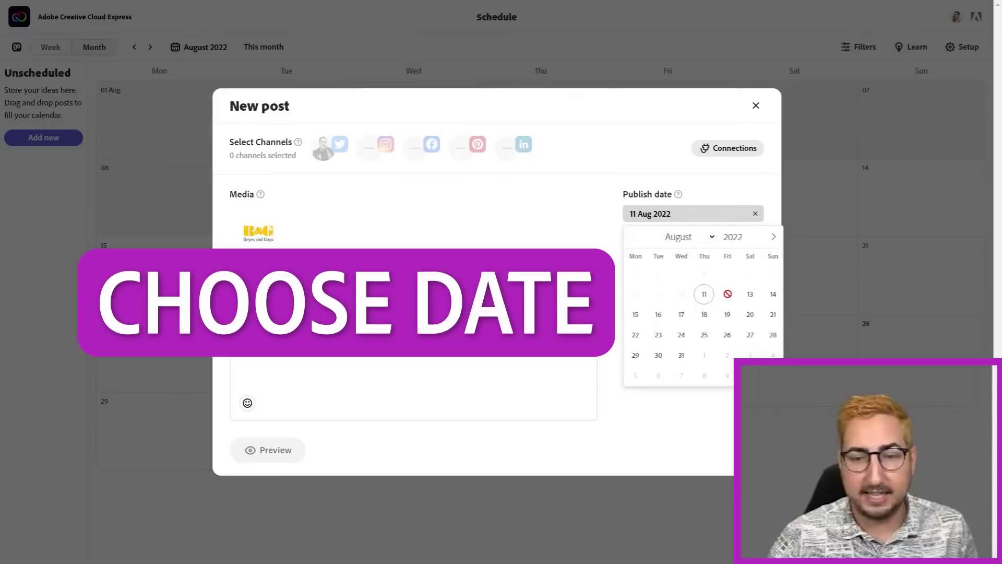
pyautogui.click(729, 288)
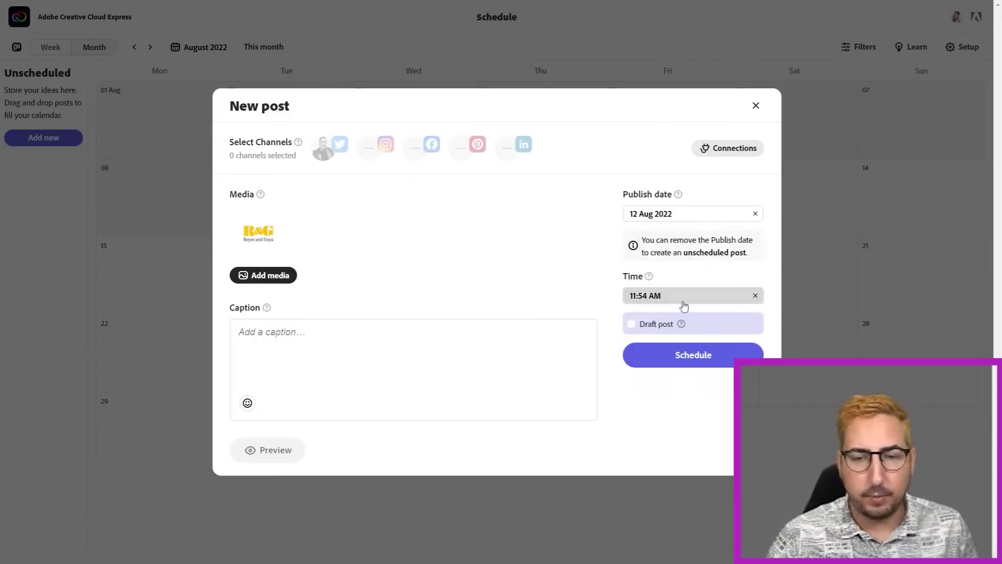
pyautogui.click(683, 298)
pyautogui.click(454, 212)
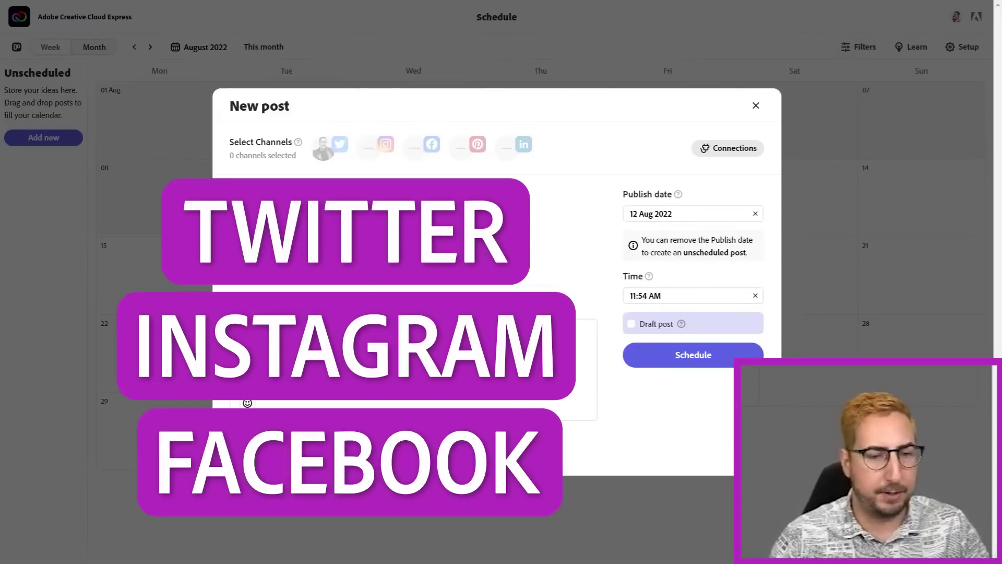
# Caption the post 'My New Logo!', target Twitter, preview it, then close it.
pyautogui.click(345, 342)
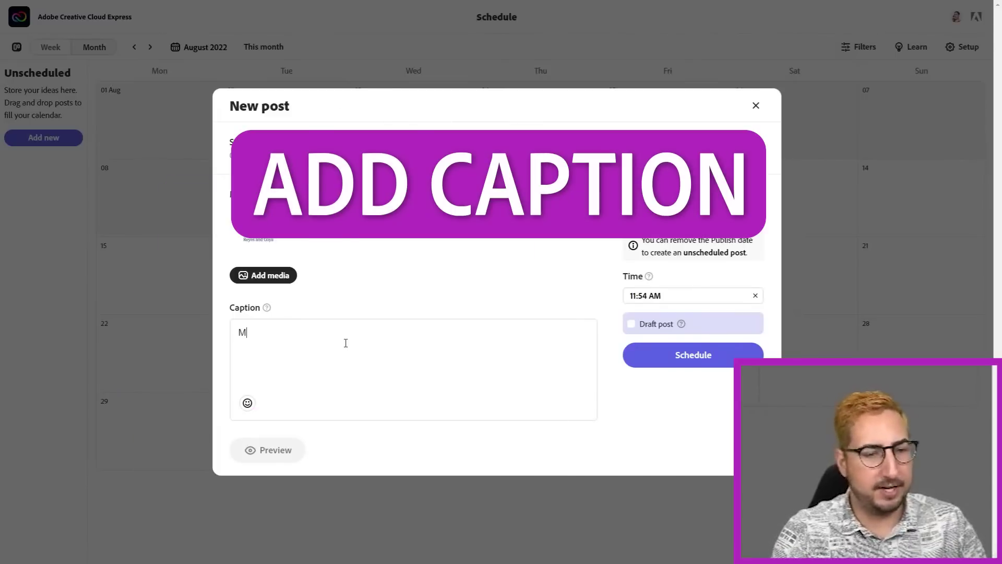
pyautogui.write('y New Logo!')
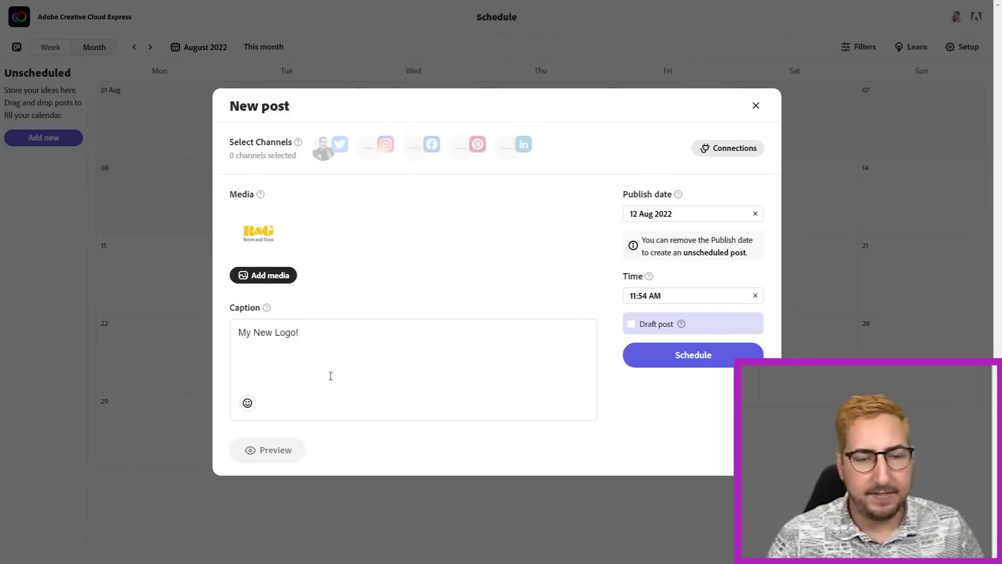
pyautogui.click(324, 150)
pyautogui.click(276, 451)
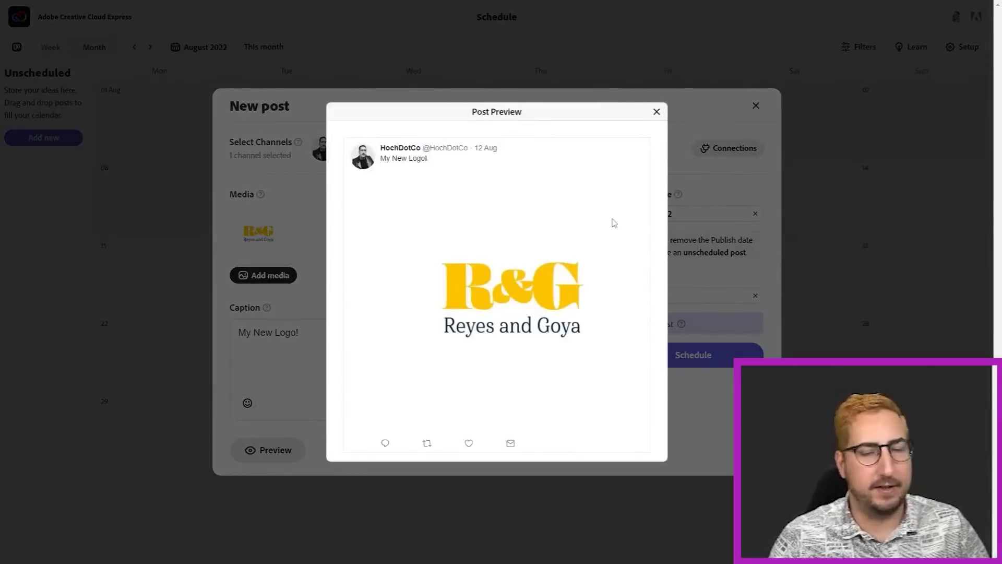
pyautogui.click(657, 113)
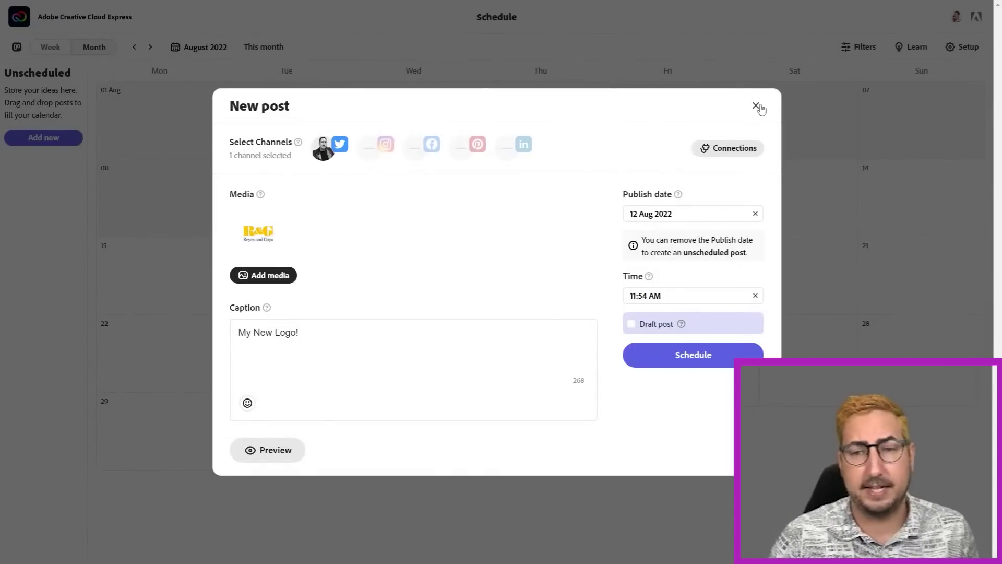
pyautogui.click(757, 106)
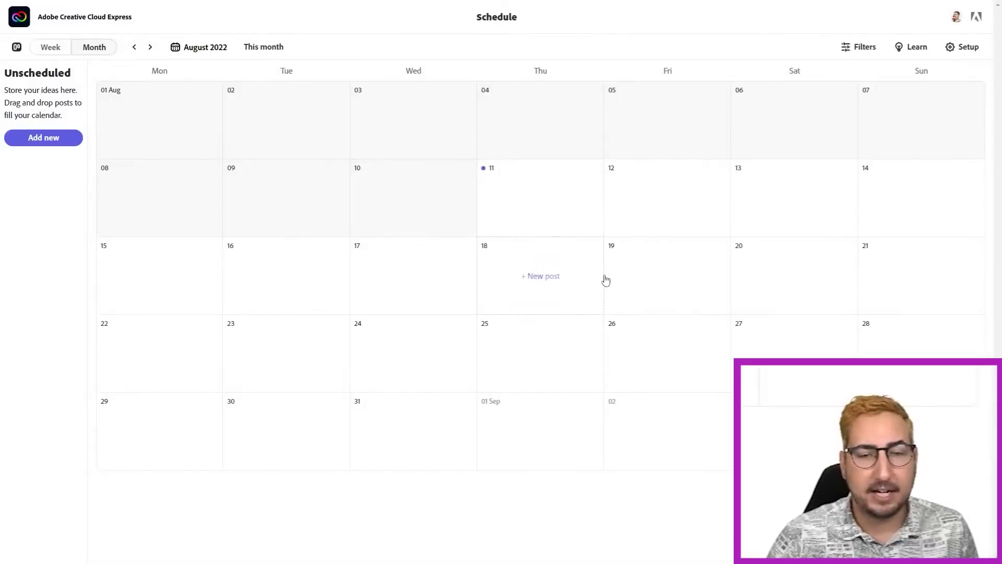
pyautogui.moveTo(666, 275)
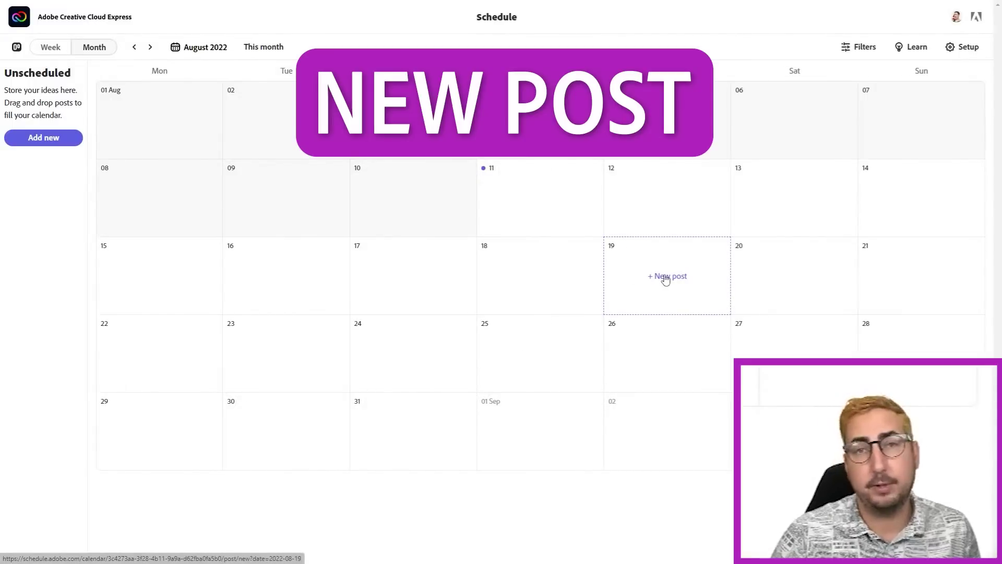
# Start a 19 Aug post and browse more saved Adobe Express projects for its media.
pyautogui.click(665, 277)
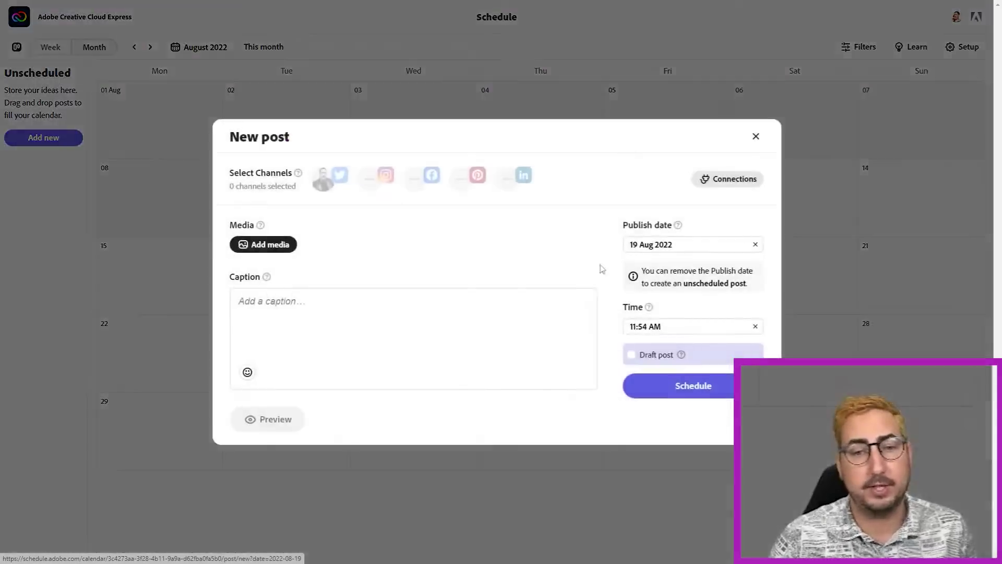
pyautogui.click(261, 247)
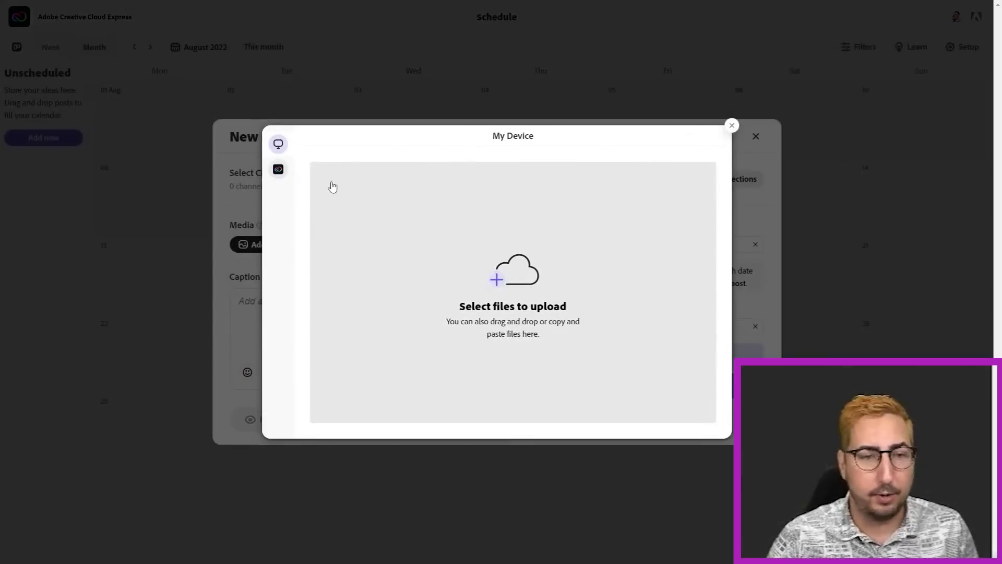
pyautogui.click(298, 169)
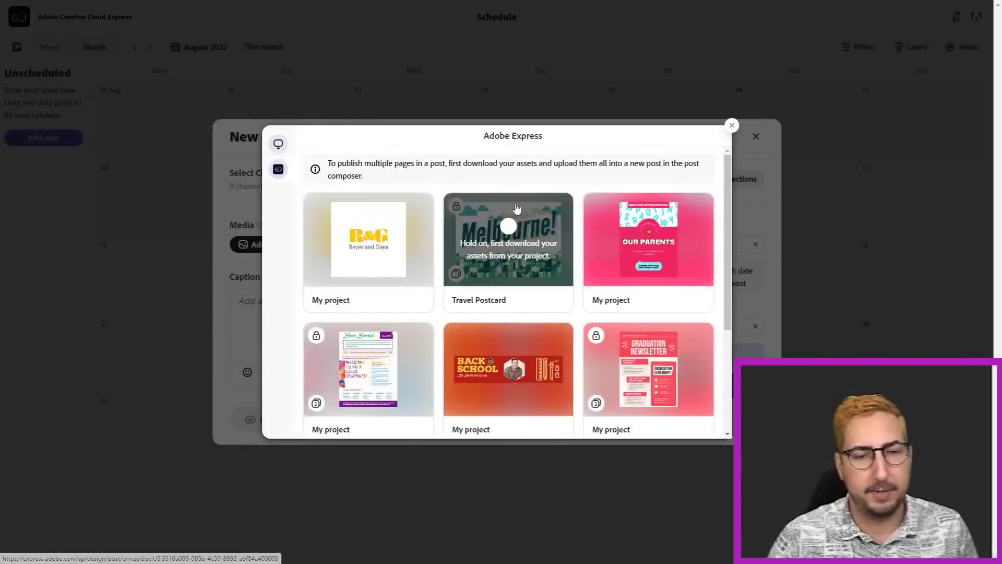
pyautogui.scroll(-3, 612, 288)
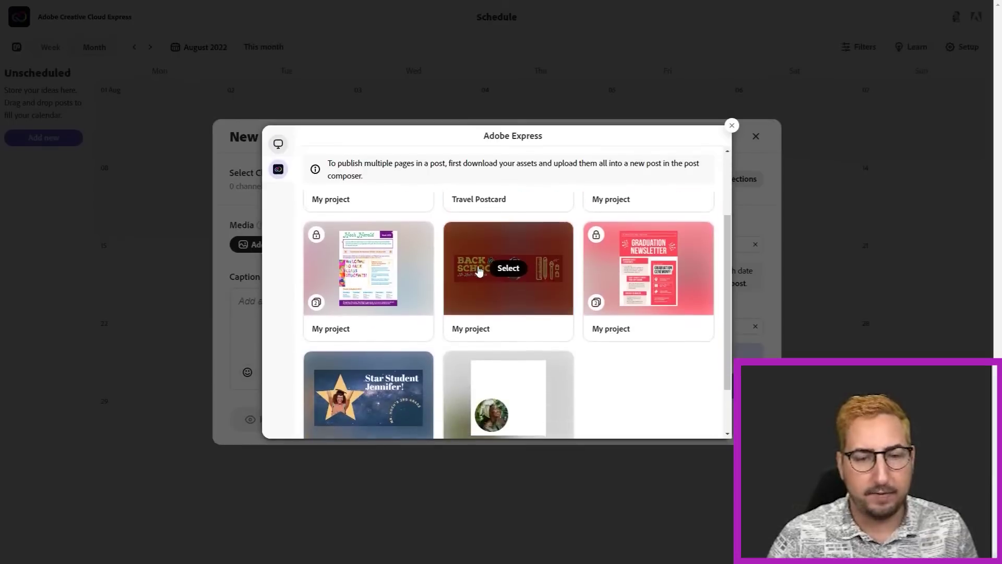
pyautogui.scroll(1, 486, 297)
pyautogui.scroll(-1, 486, 330)
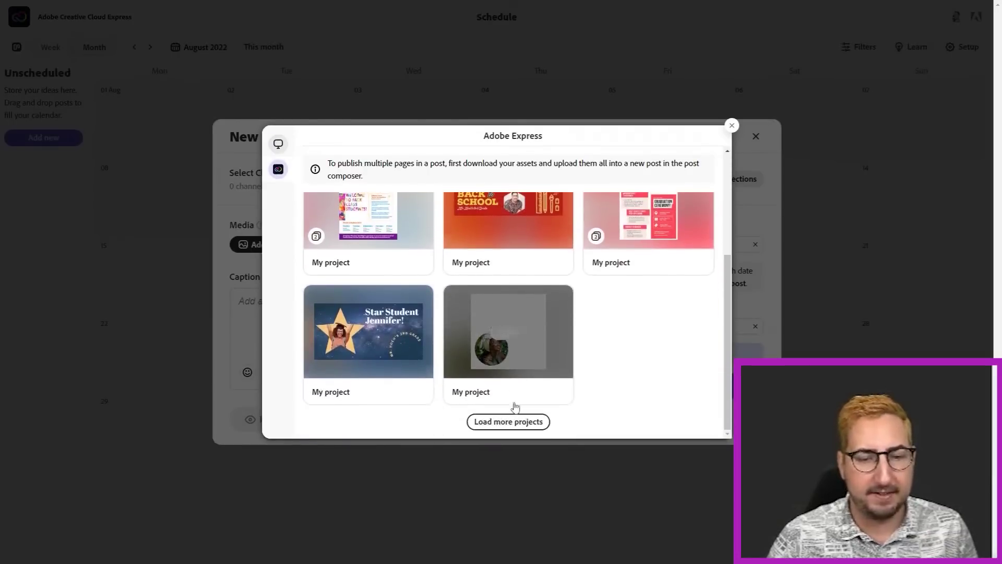
pyautogui.click(508, 422)
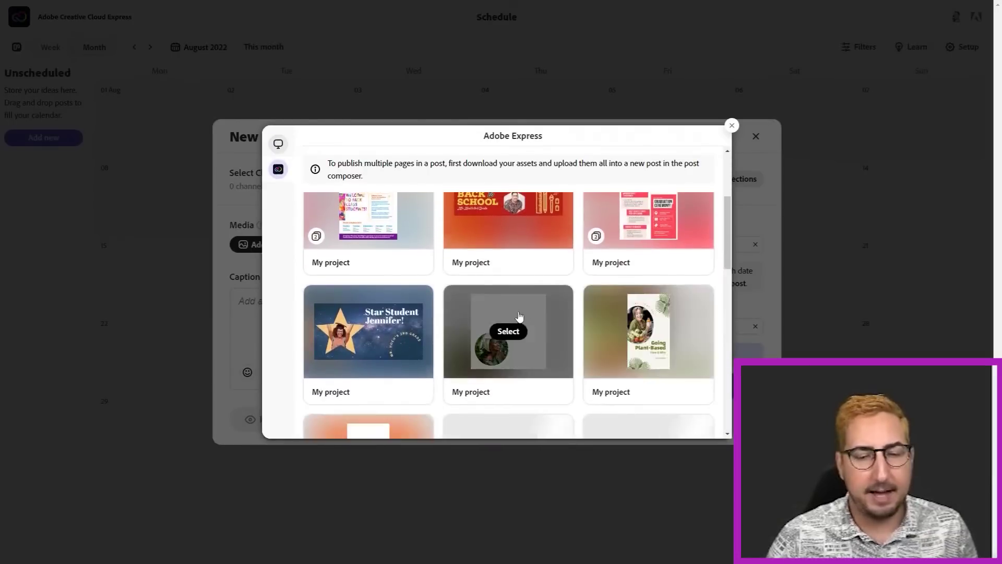
pyautogui.scroll(-2, 518, 316)
pyautogui.scroll(-2, 519, 316)
pyautogui.scroll(-2, 494, 313)
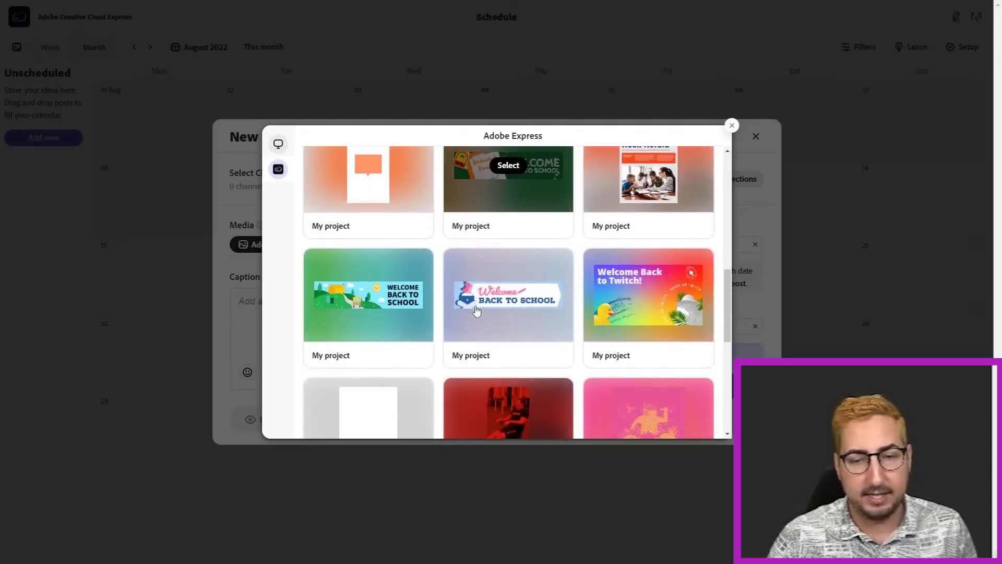
pyautogui.scroll(-1, 477, 309)
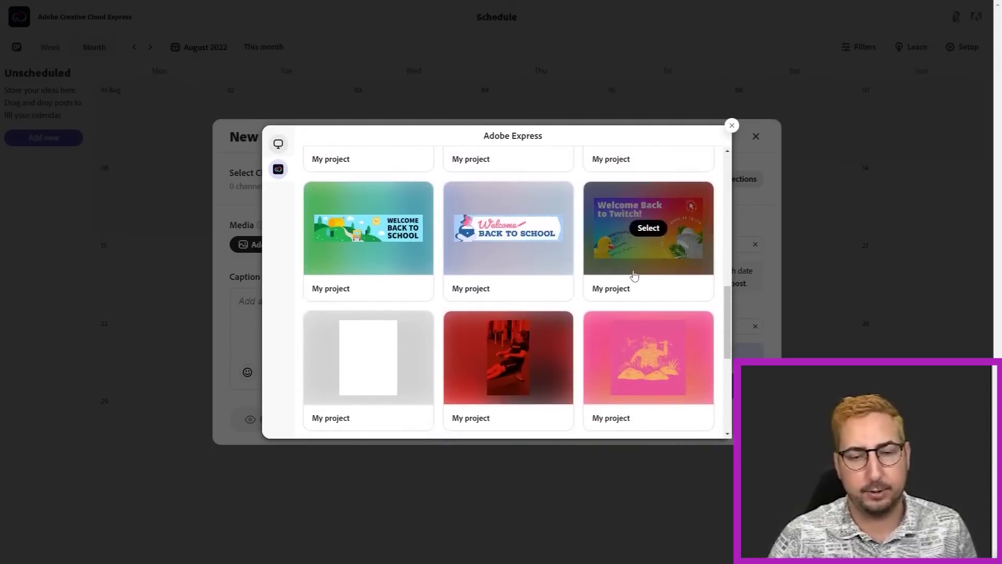
pyautogui.scroll(-1, 561, 259)
pyautogui.scroll(-1, 561, 255)
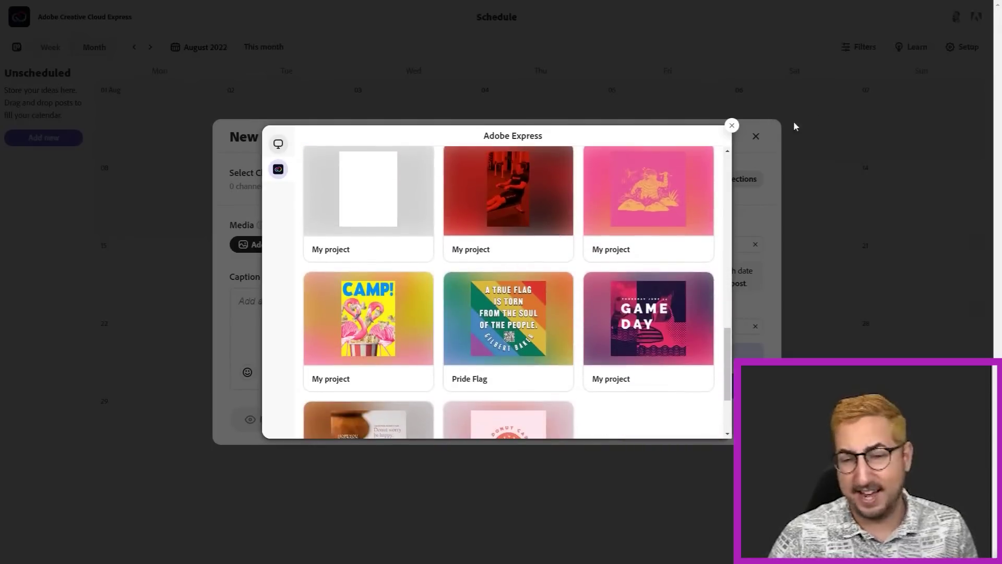